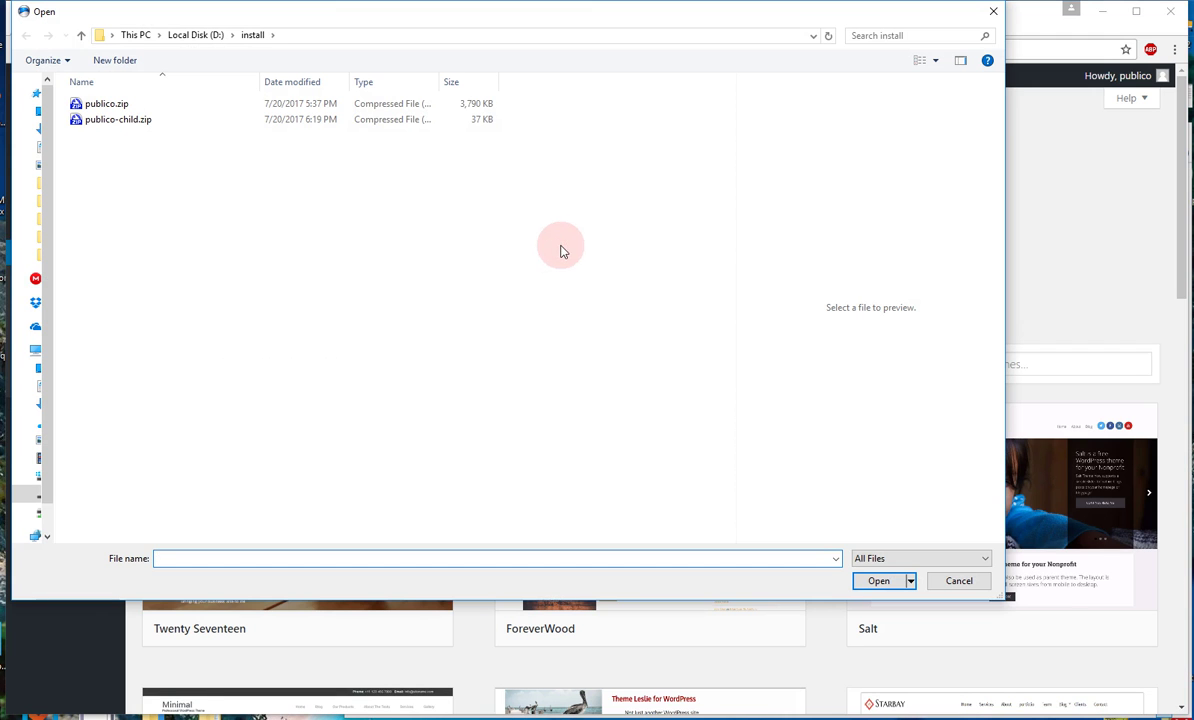
Step: Install the theme from publico.zip and activate it, dismissing the activation notice
left_click(118, 105)
left_click(898, 582)
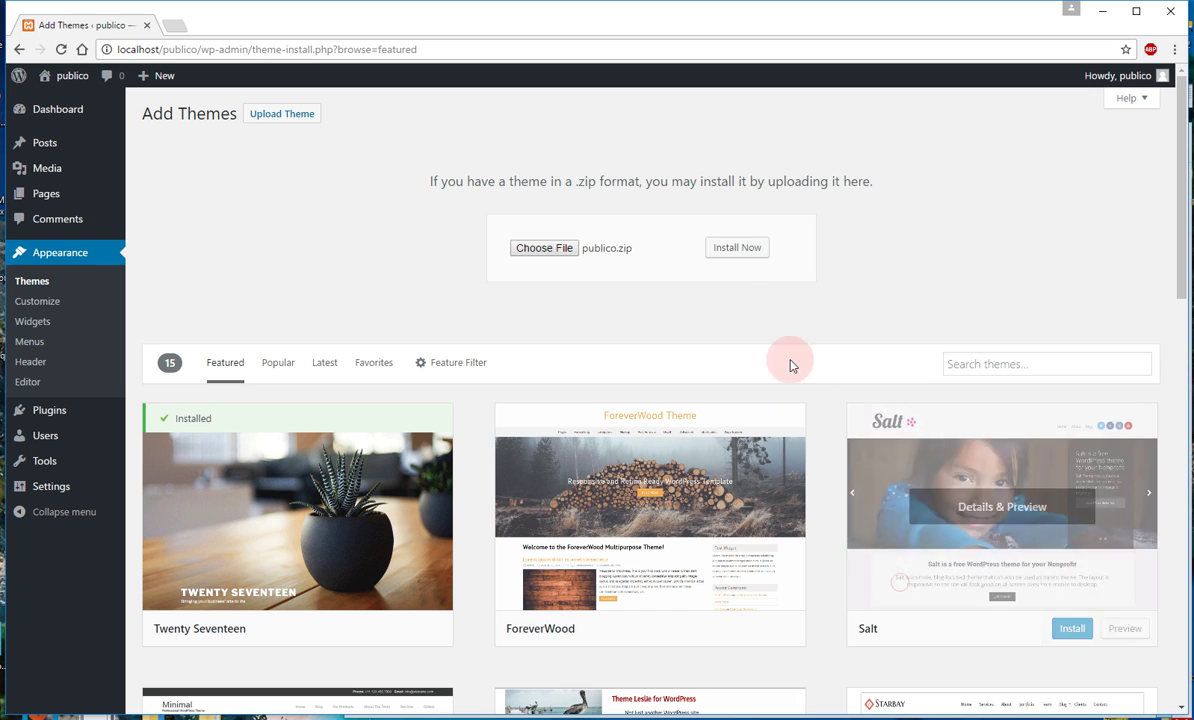
left_click(735, 247)
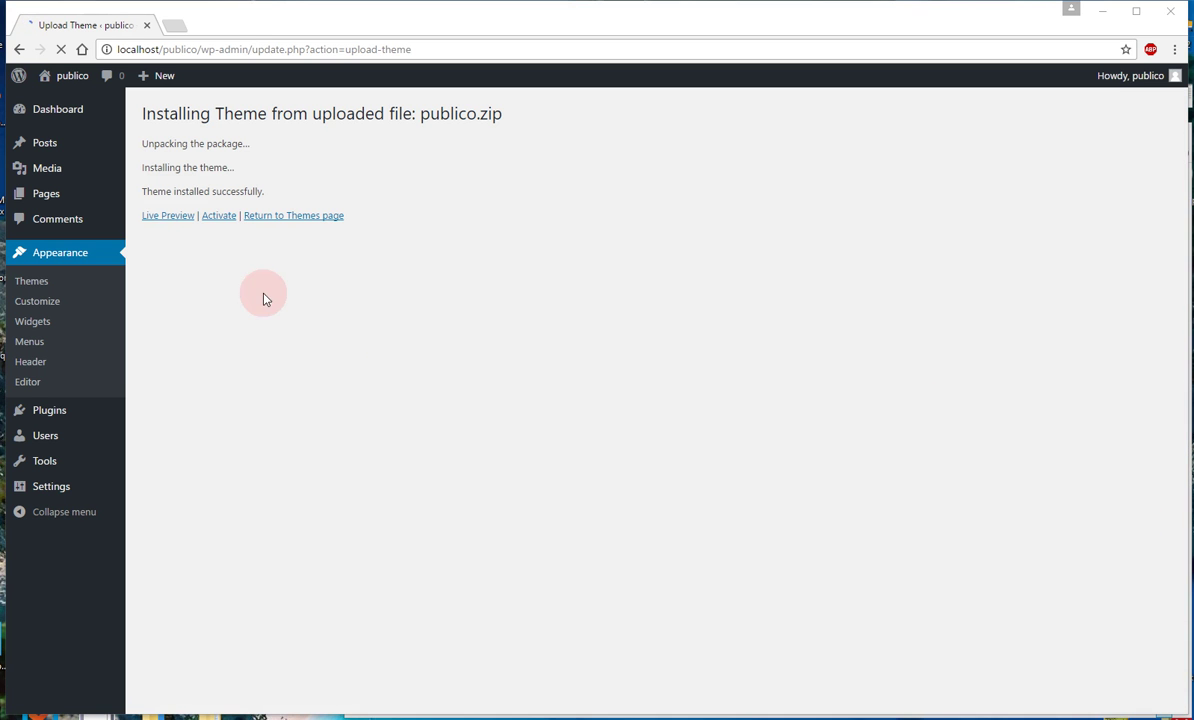
left_click(219, 219)
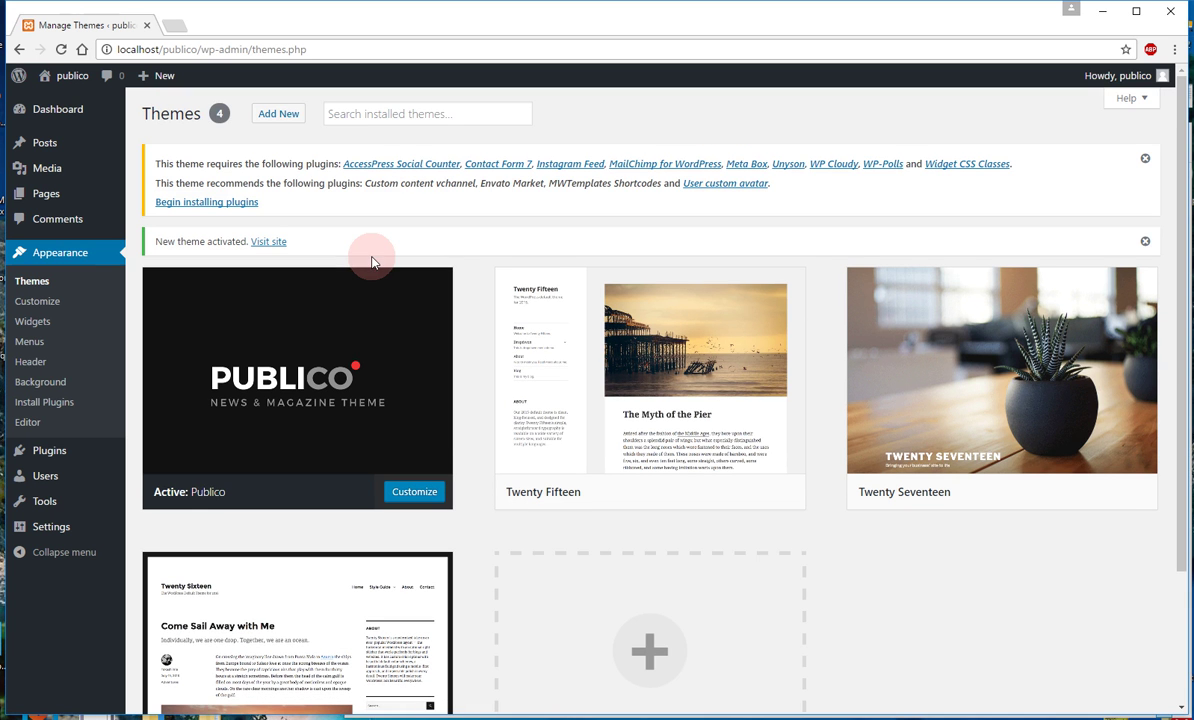
left_click(1145, 241)
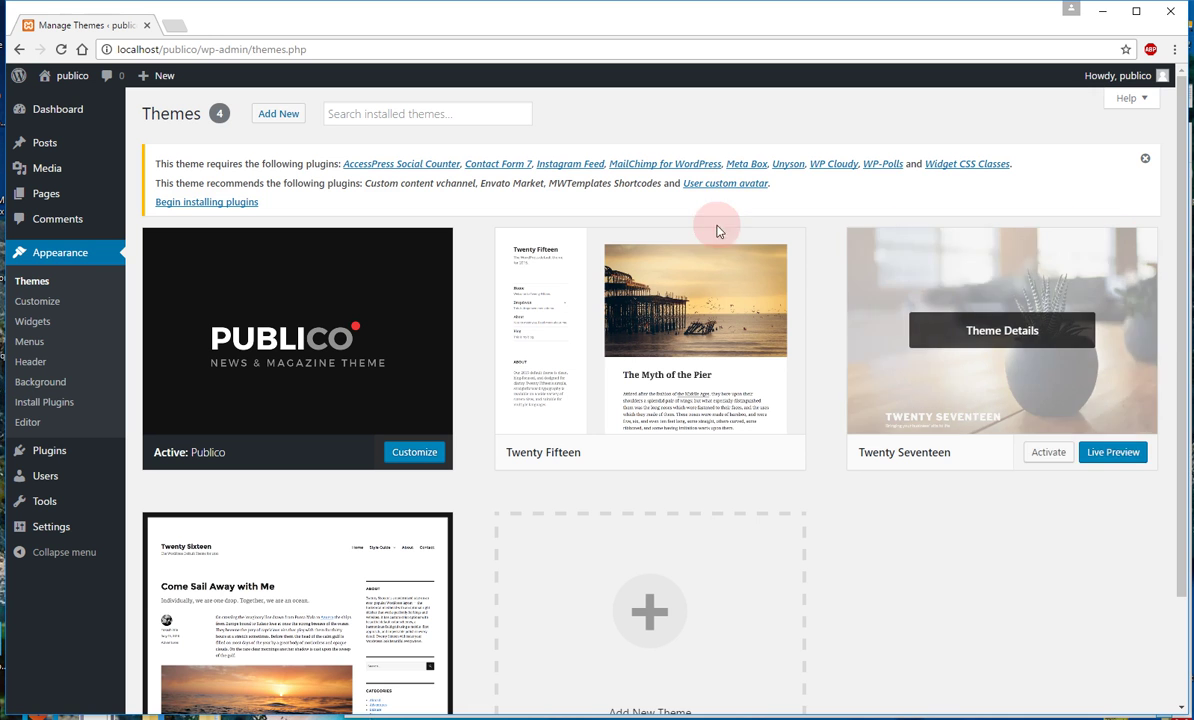
Step: Bulk-install all of the theme's required and recommended plugins
left_click(199, 210)
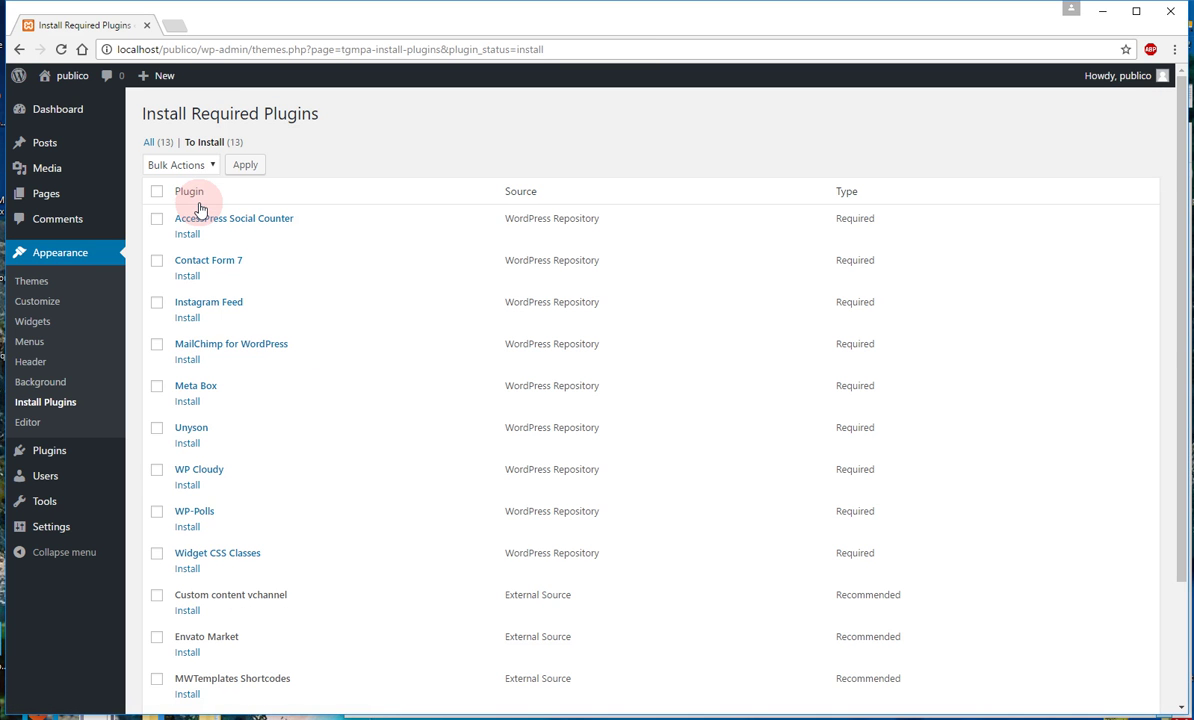
left_click(156, 191)
left_click(211, 166)
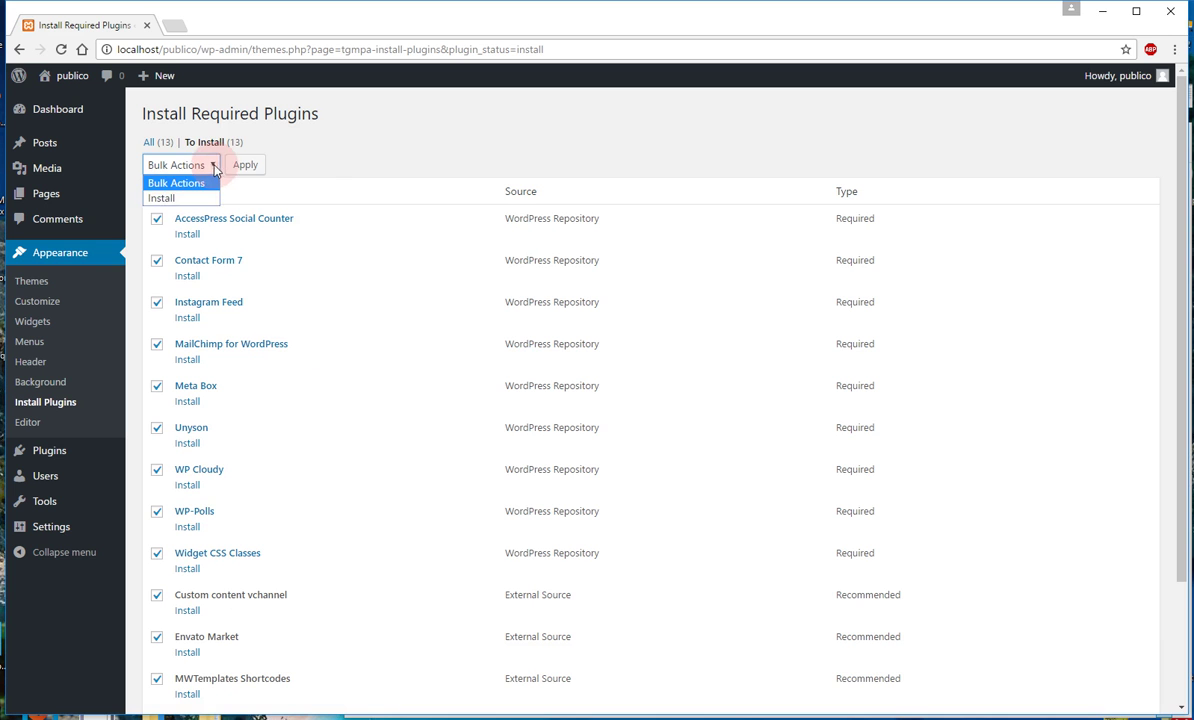
left_click(205, 199)
left_click(245, 164)
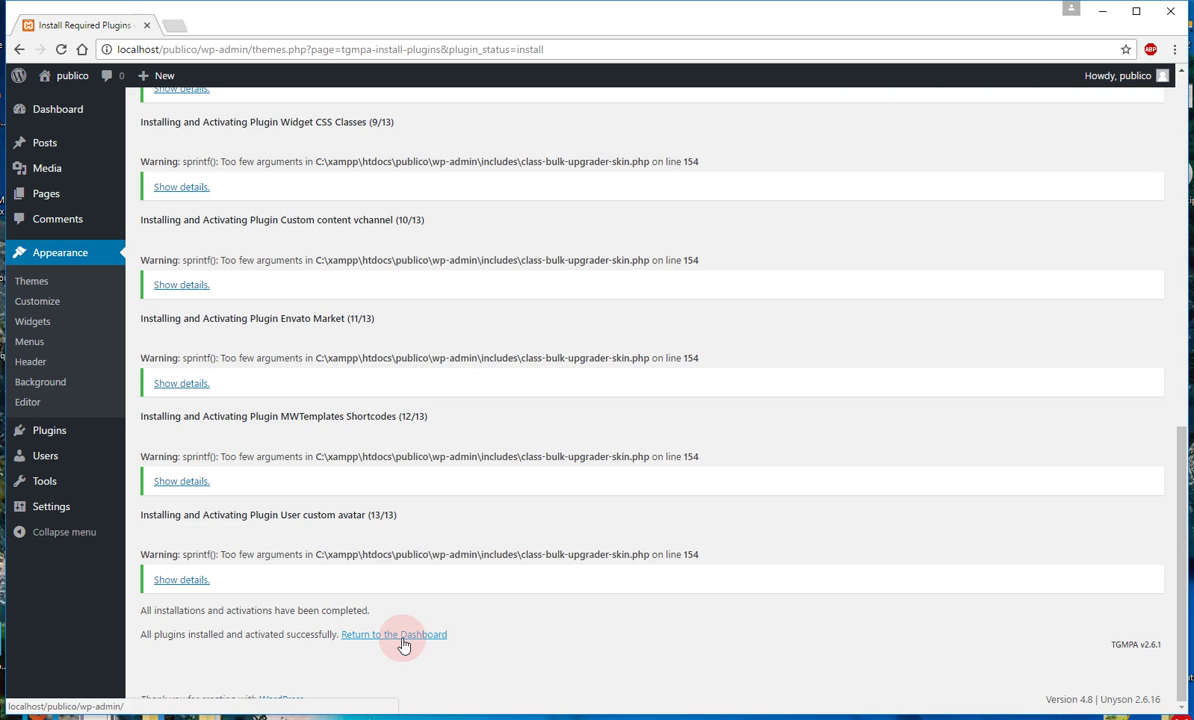
Step: Return to the dashboard and dismiss the WP Cloudy pointer about the OpenWeatherMap key
left_click(404, 640)
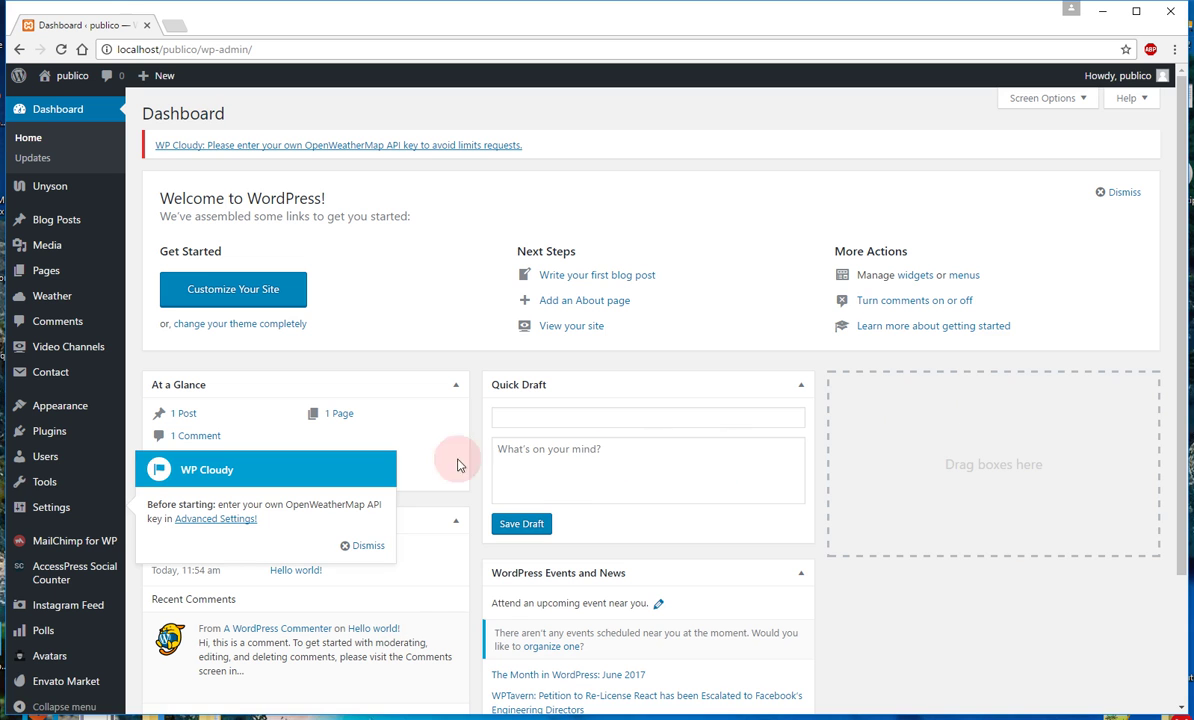
mouse_move(30, 482)
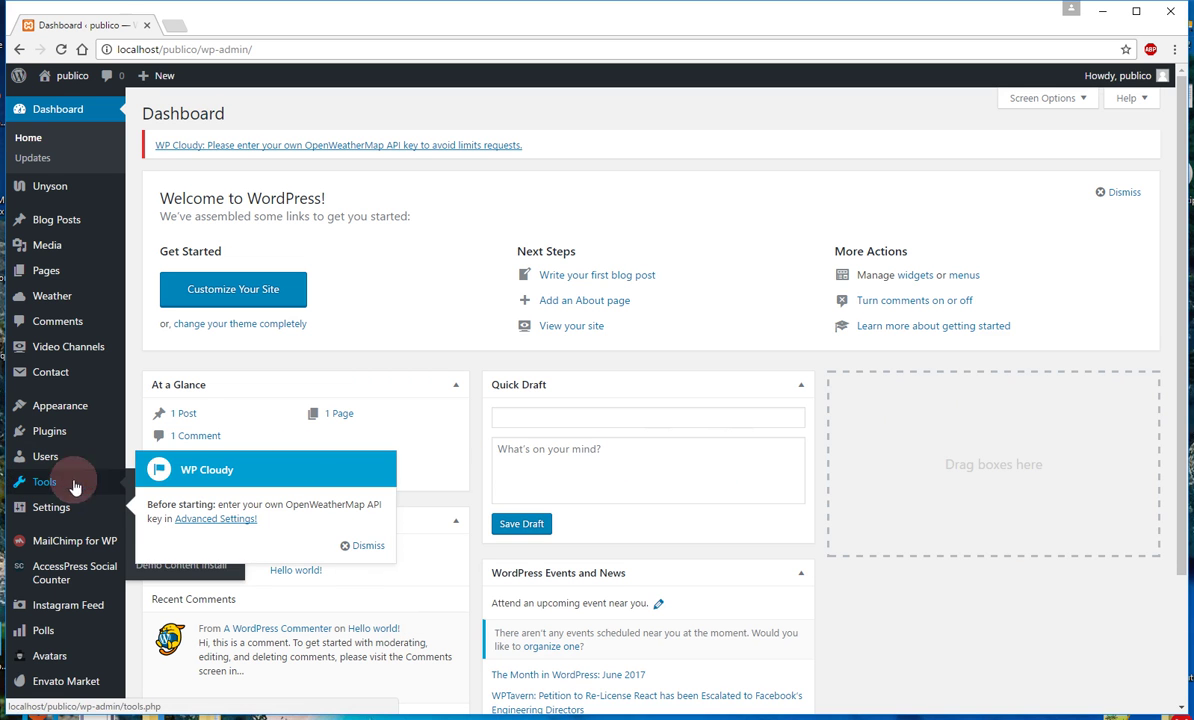
left_click(372, 549)
Step: Dismiss the MailChimp notice on the Demo Content Install page and install the Publico Demo, accepting replacement of the existing content
mouse_move(31, 490)
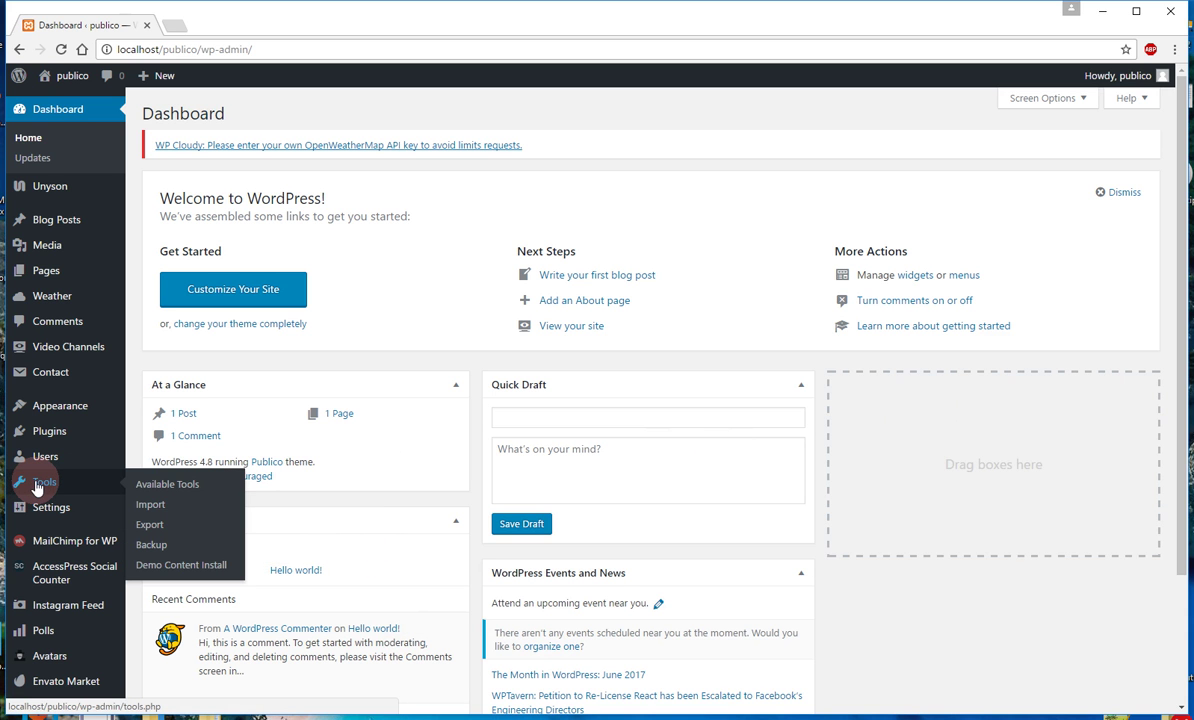
left_click(181, 487)
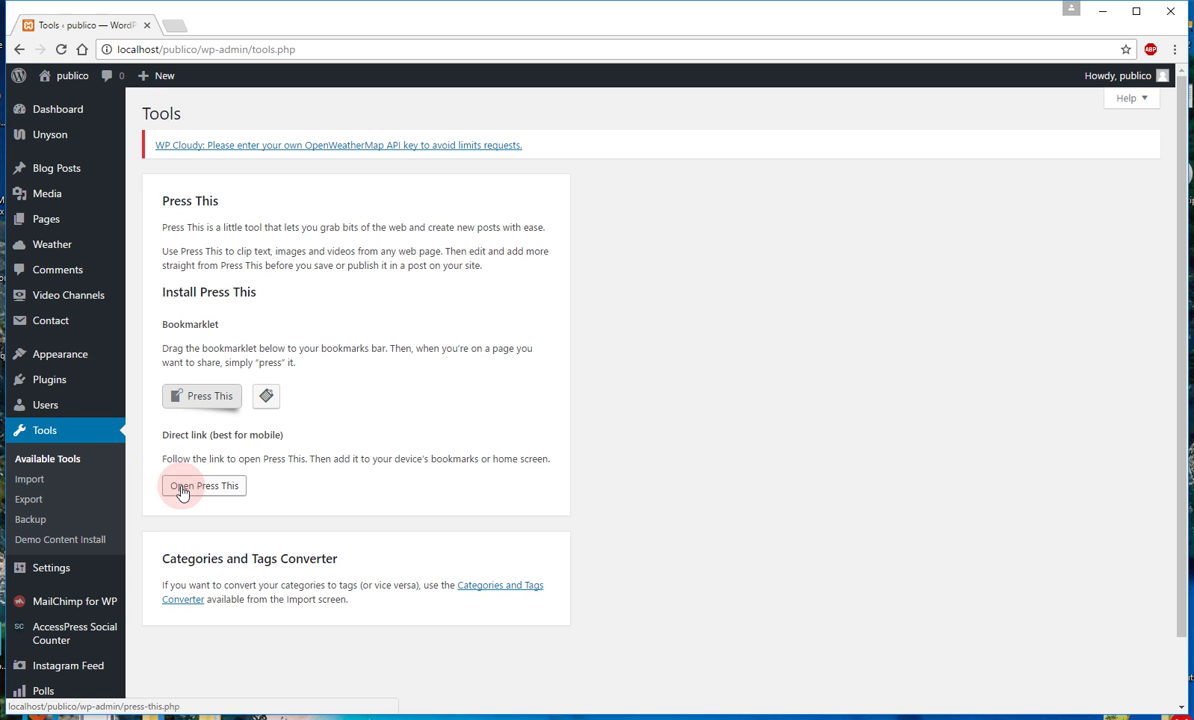
left_click(79, 546)
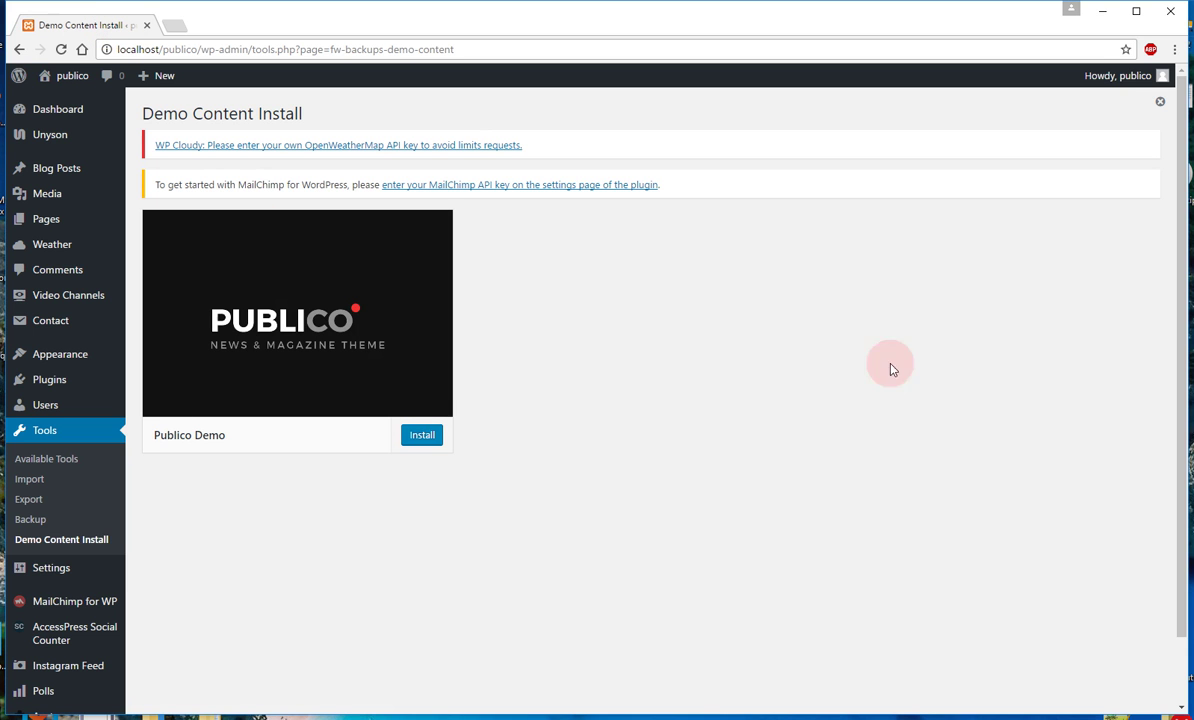
left_click(1163, 104)
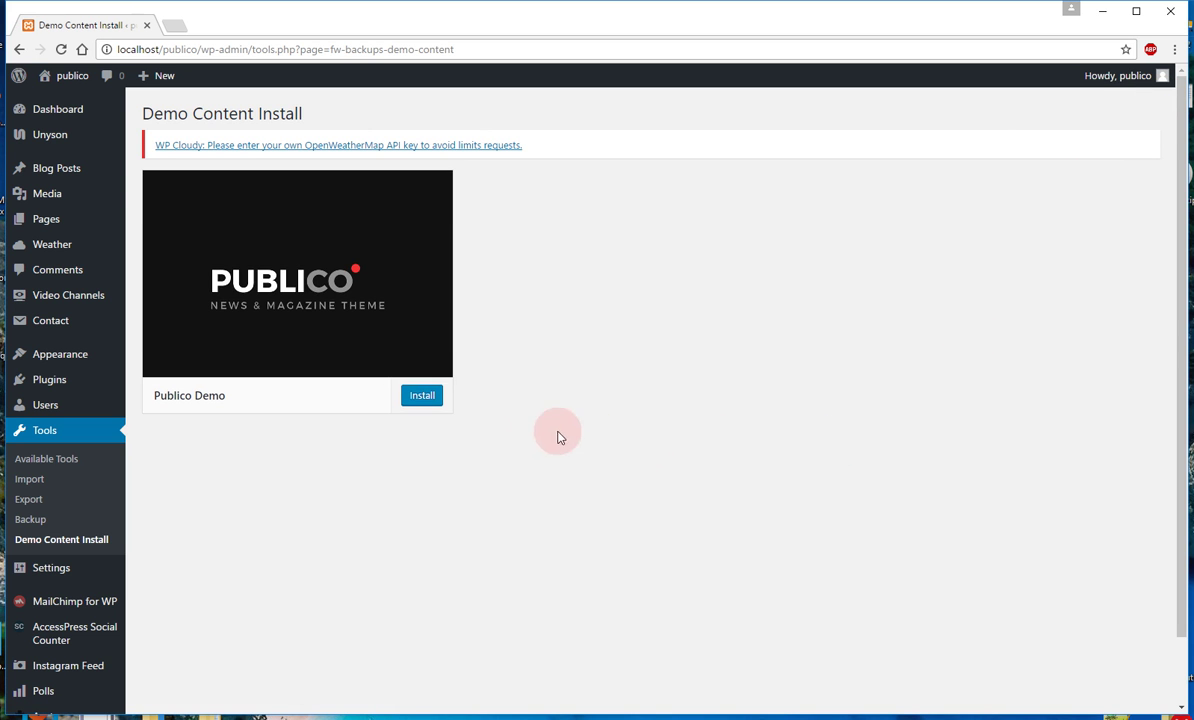
left_click(419, 396)
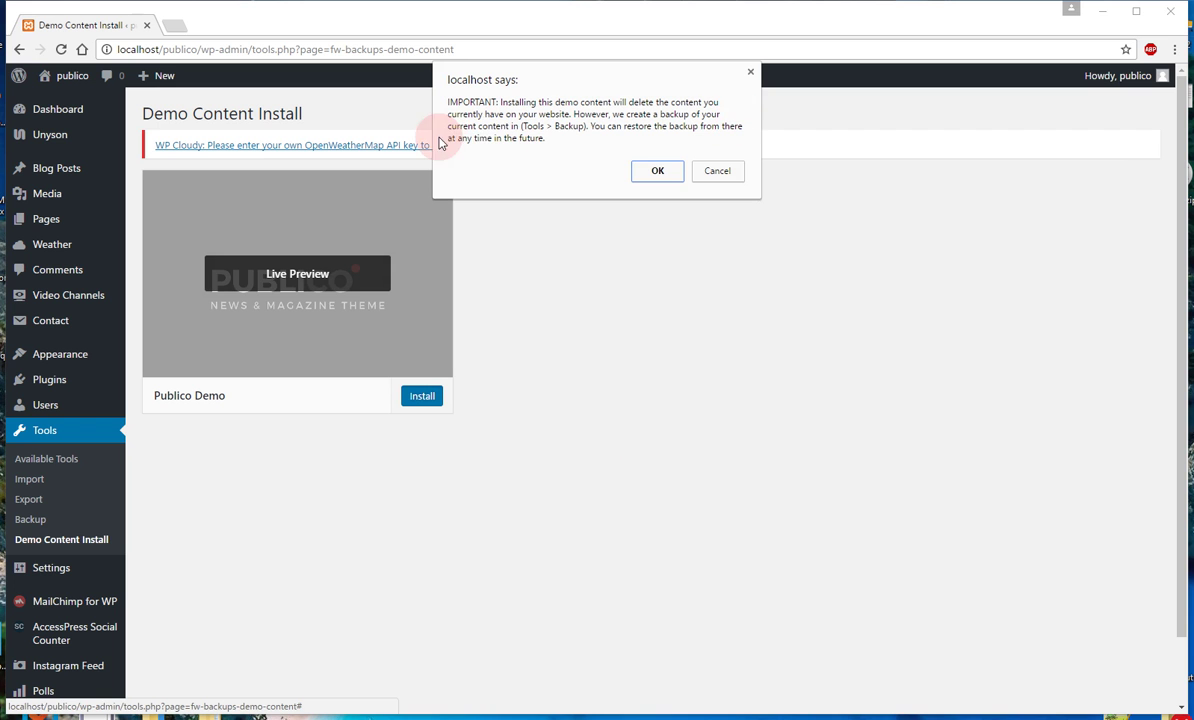
left_click(657, 175)
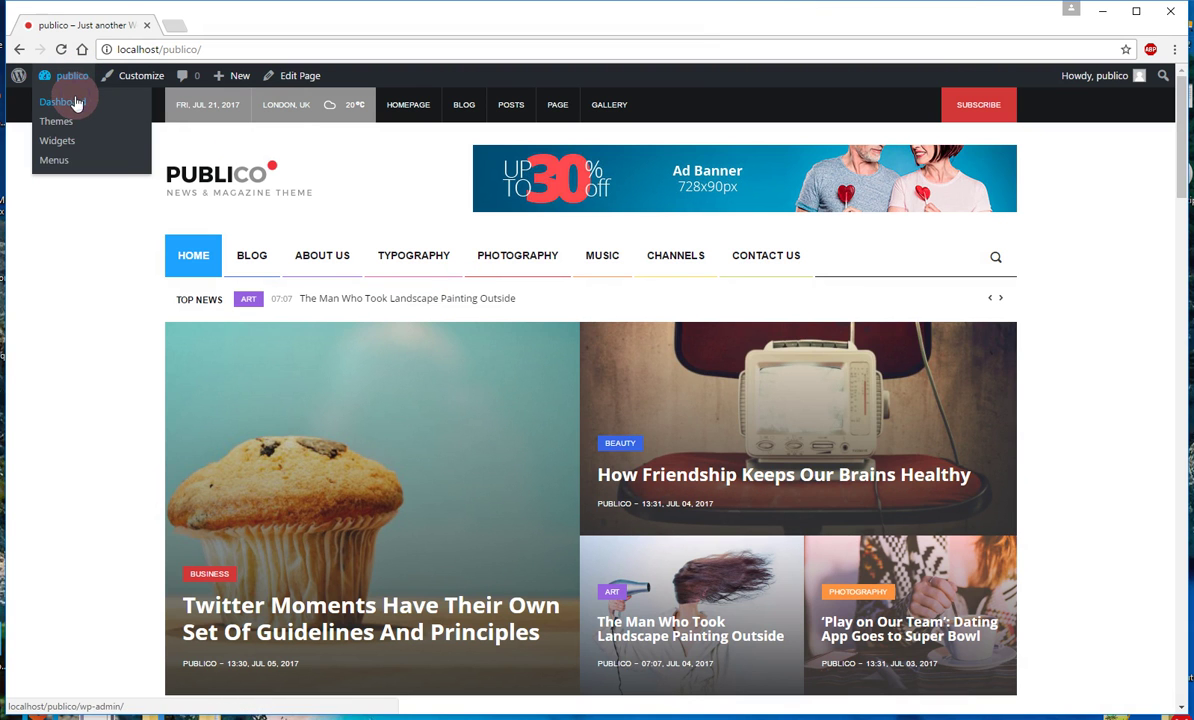
Step: Open the site's dashboard in a new browser tab and dismiss the Instagram Feed review notice
right_click(76, 103)
left_click(135, 108)
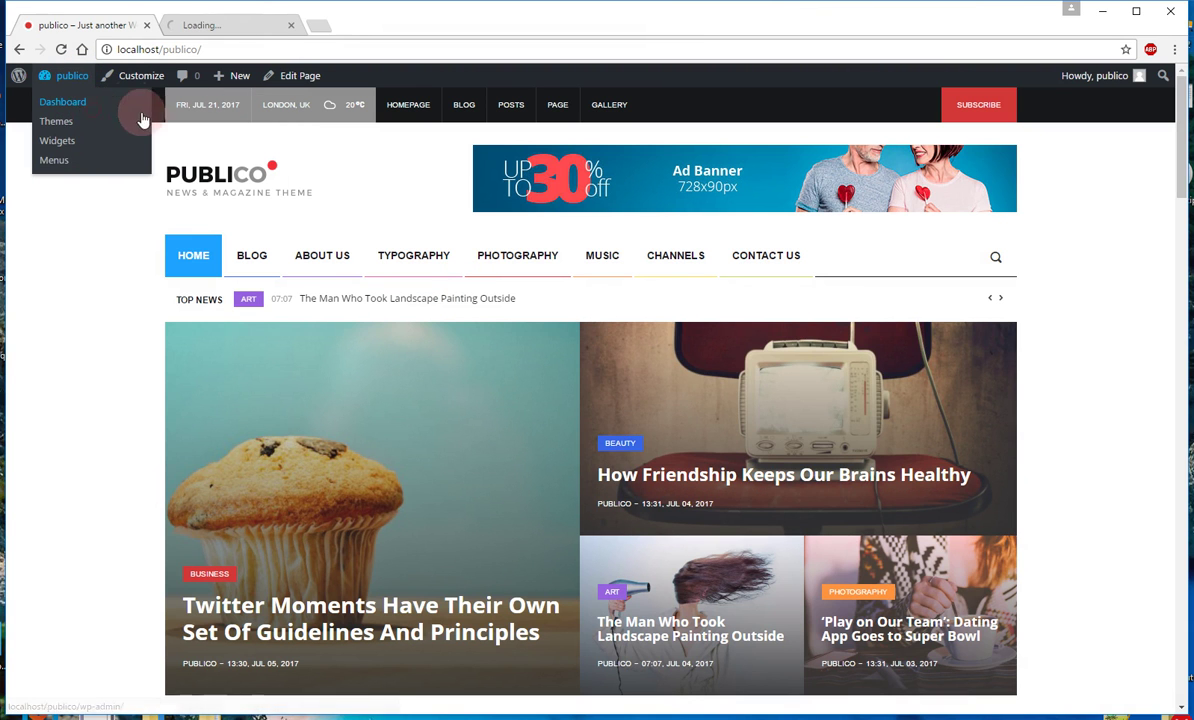
left_click(244, 32)
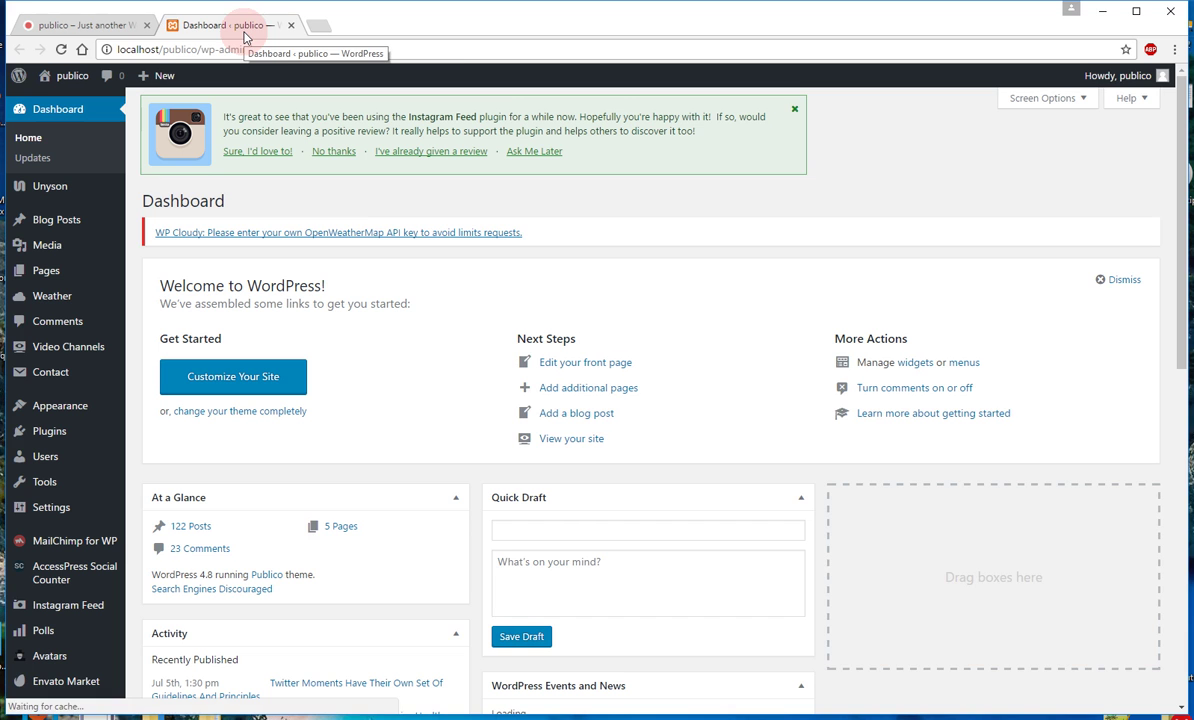
left_click(795, 109)
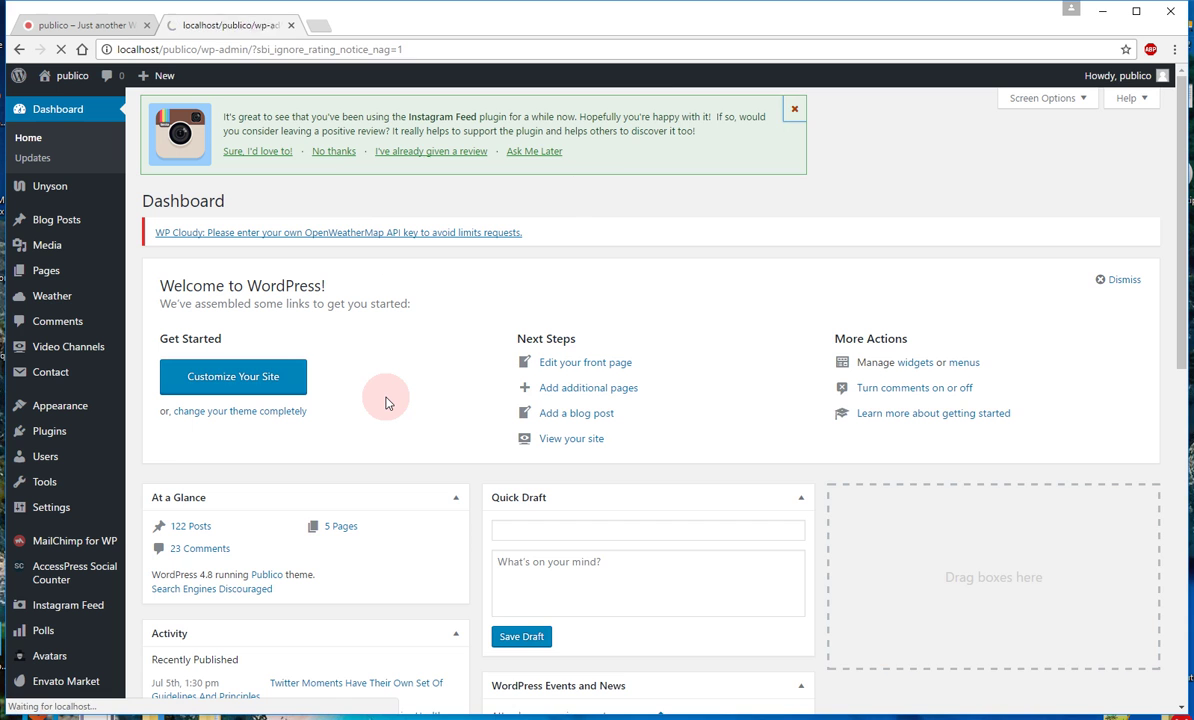
Step: Save the permalink settings with the Post name structure
mouse_move(61, 511)
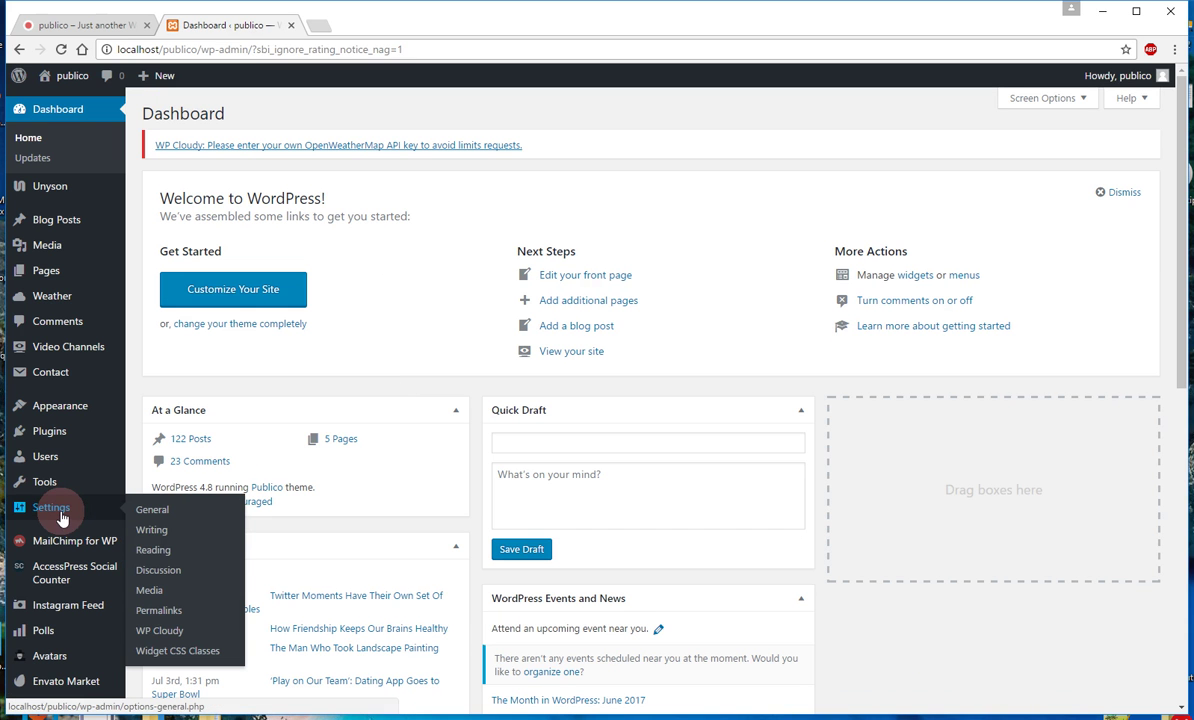
left_click(156, 614)
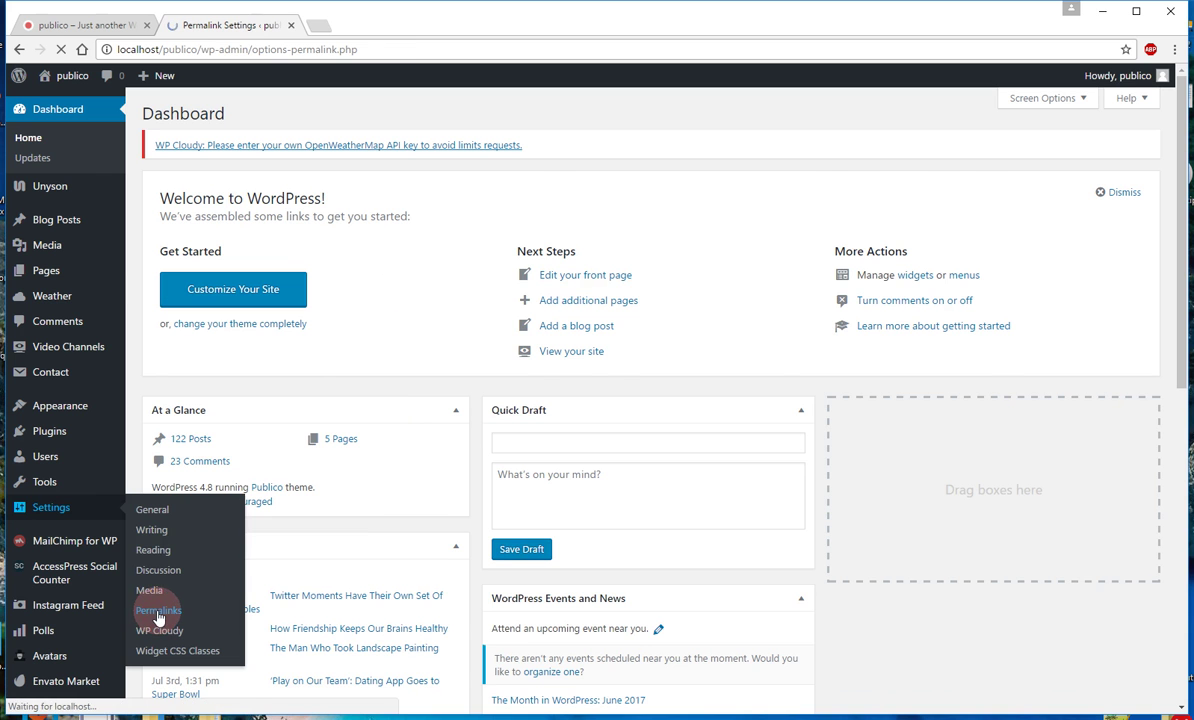
scroll(662, 545, "down", 2)
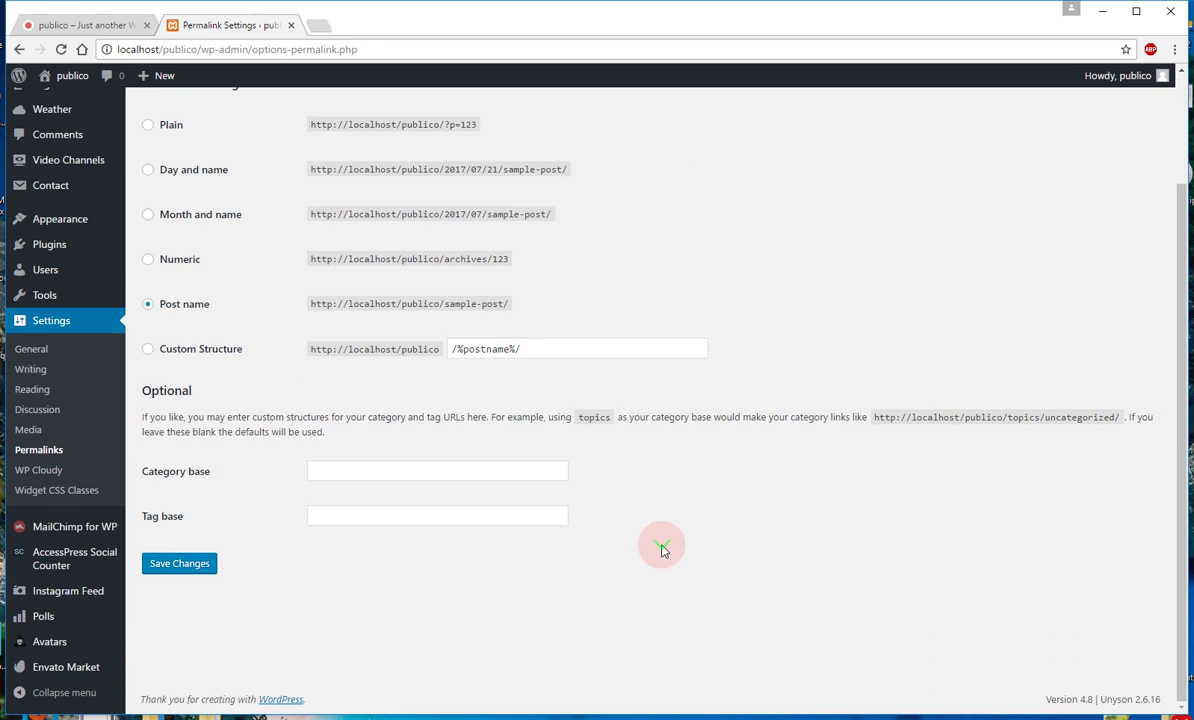
left_click(176, 565)
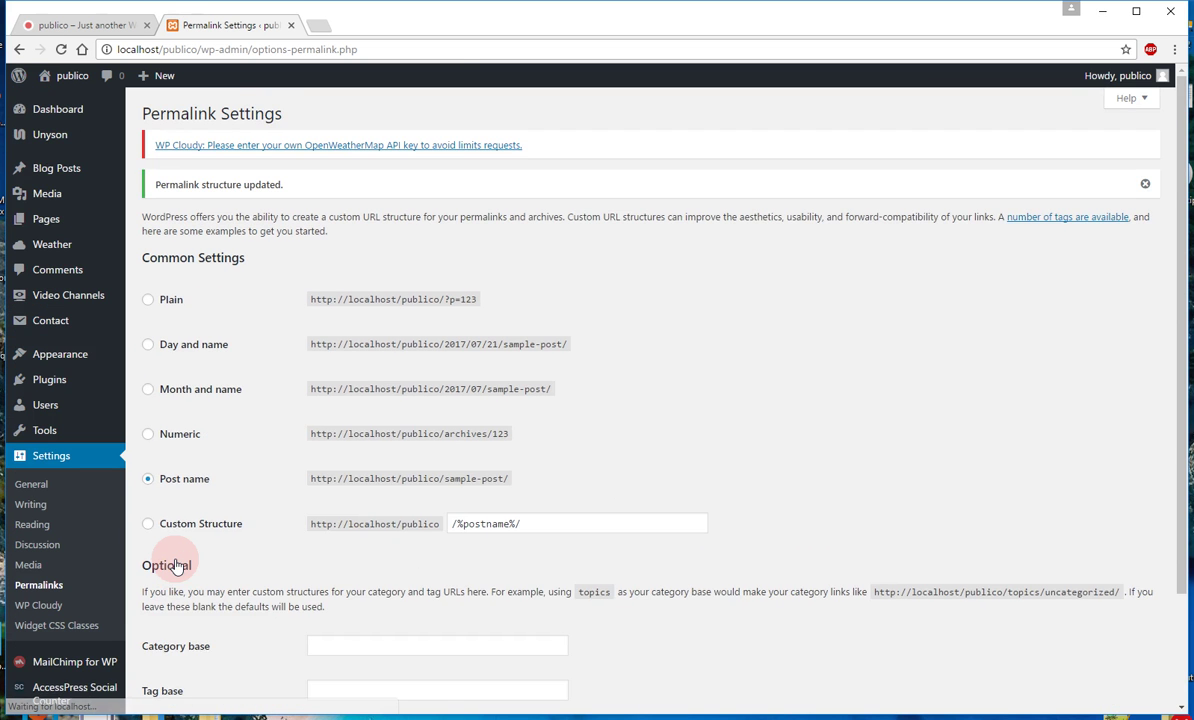
scroll(176, 566, "down", 3)
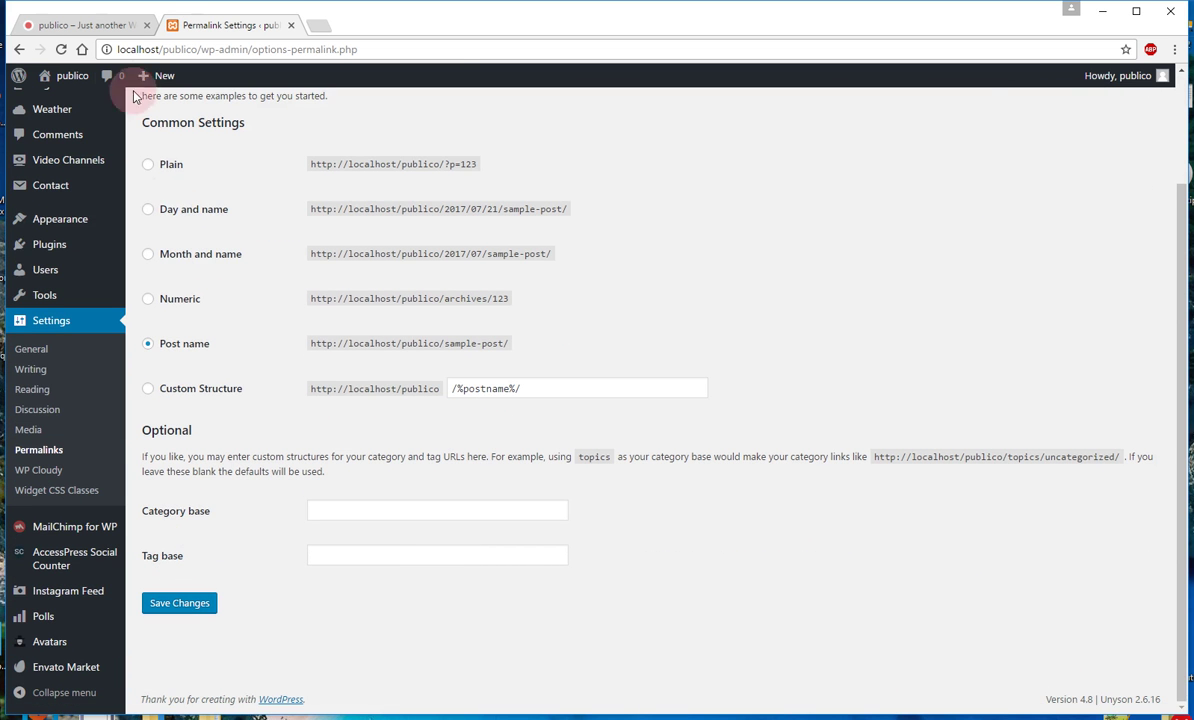
Step: Examine the imported demo homepage down to its footer and the content of the Contact Us page
left_click(93, 25)
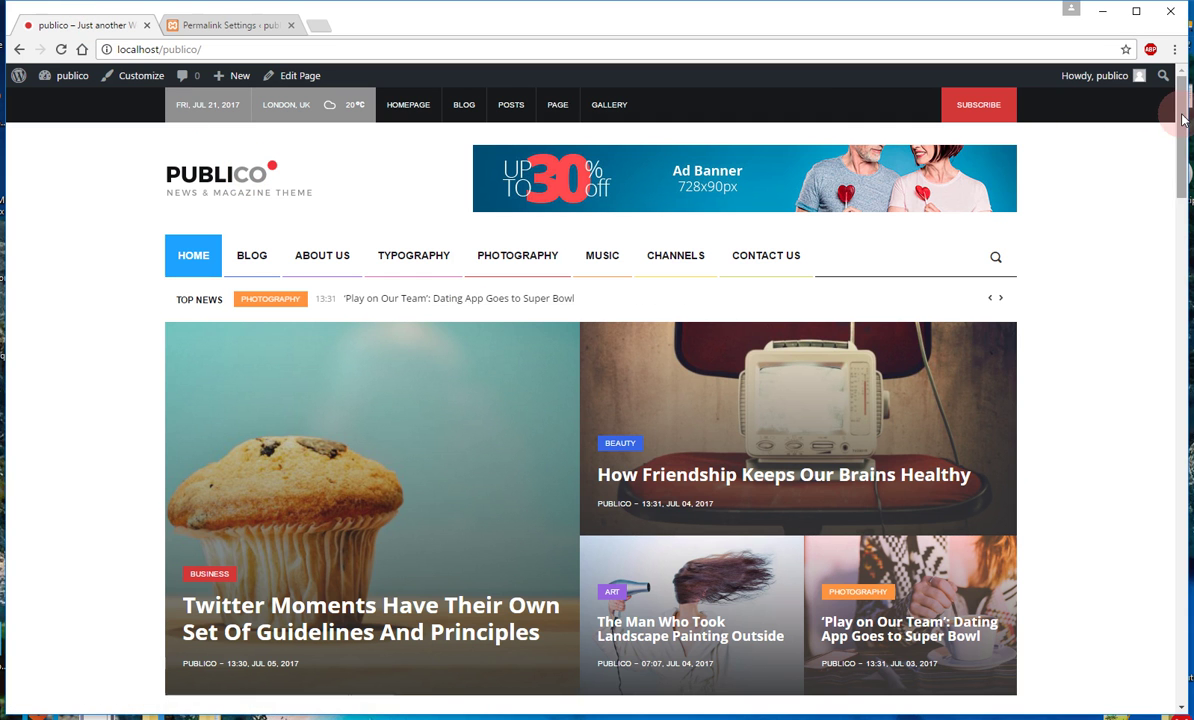
left_click_drag(1182, 120, 1189, 622)
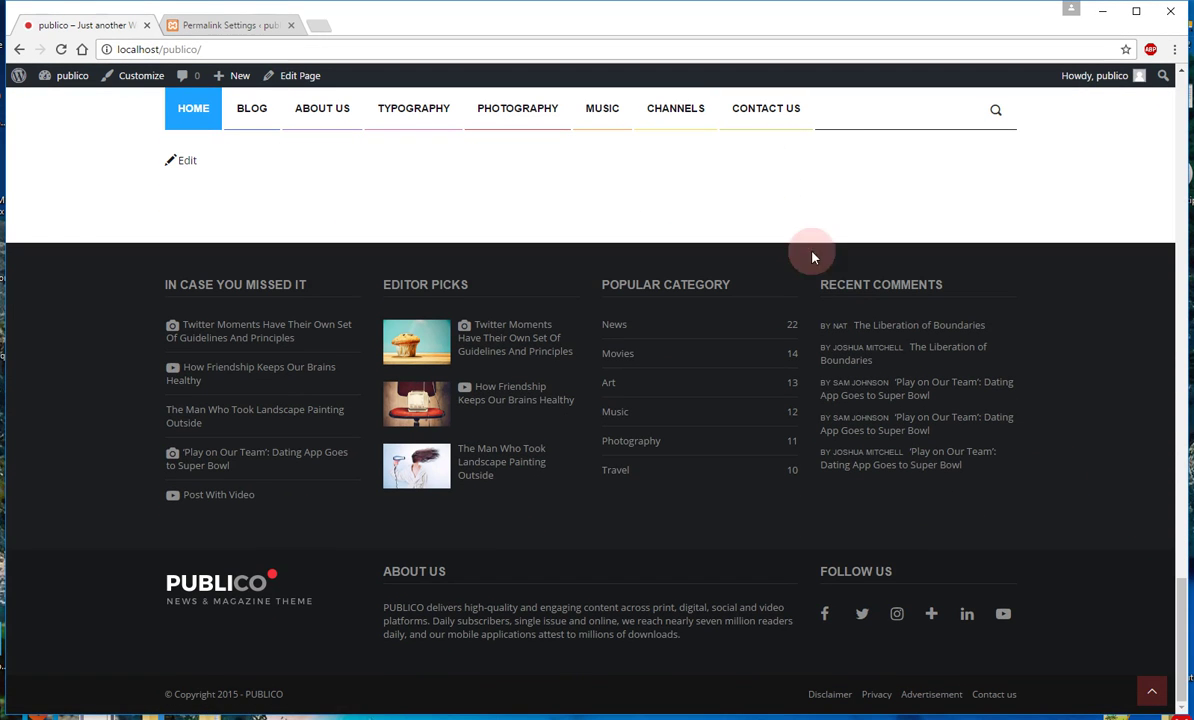
left_click(774, 113)
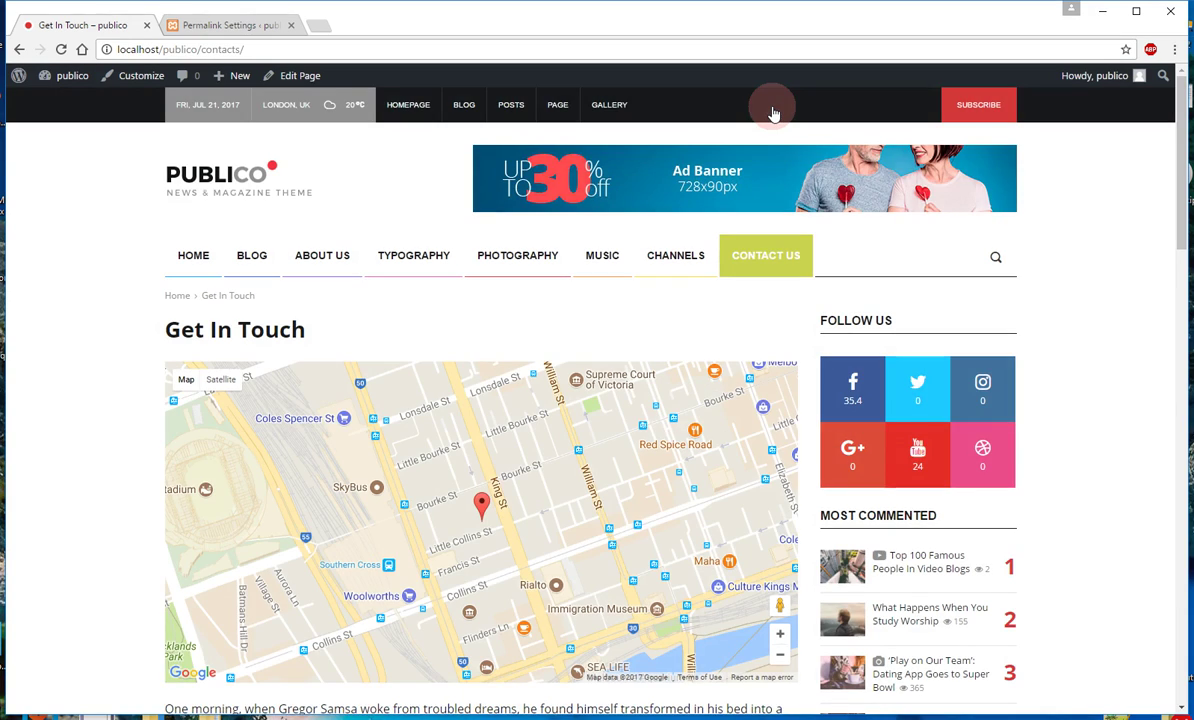
scroll(774, 113, "down", 3)
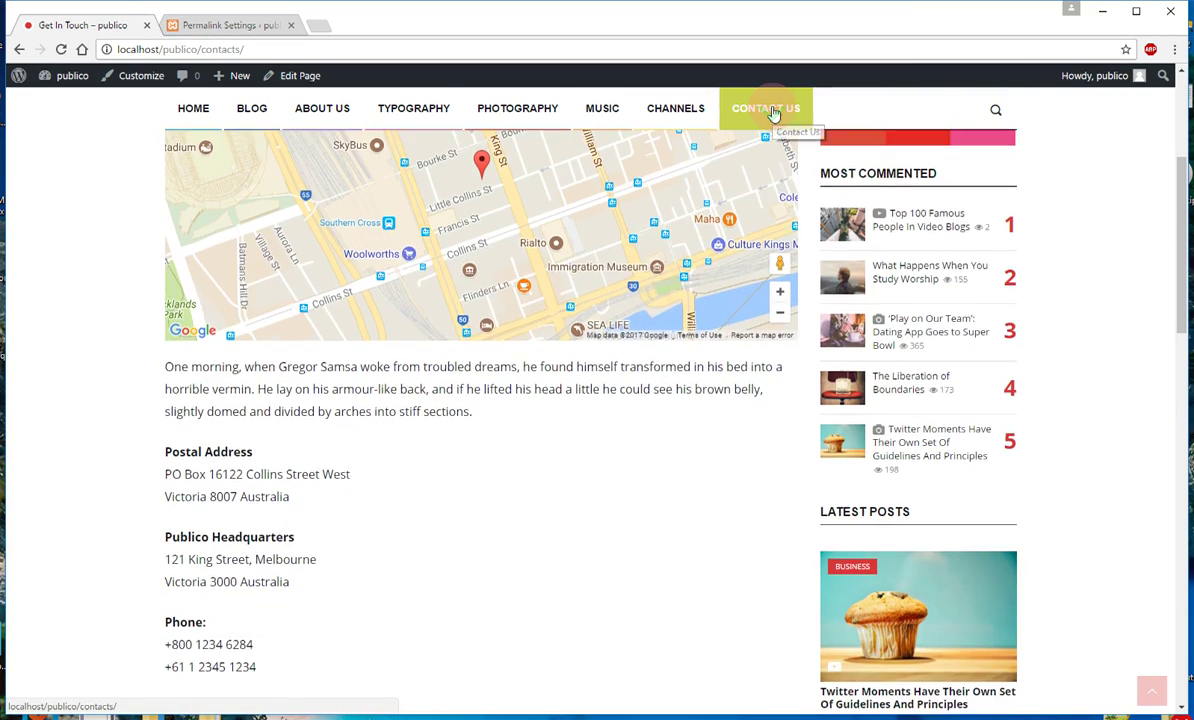
scroll(774, 113, "down", 3)
scroll(772, 118, "down", 2)
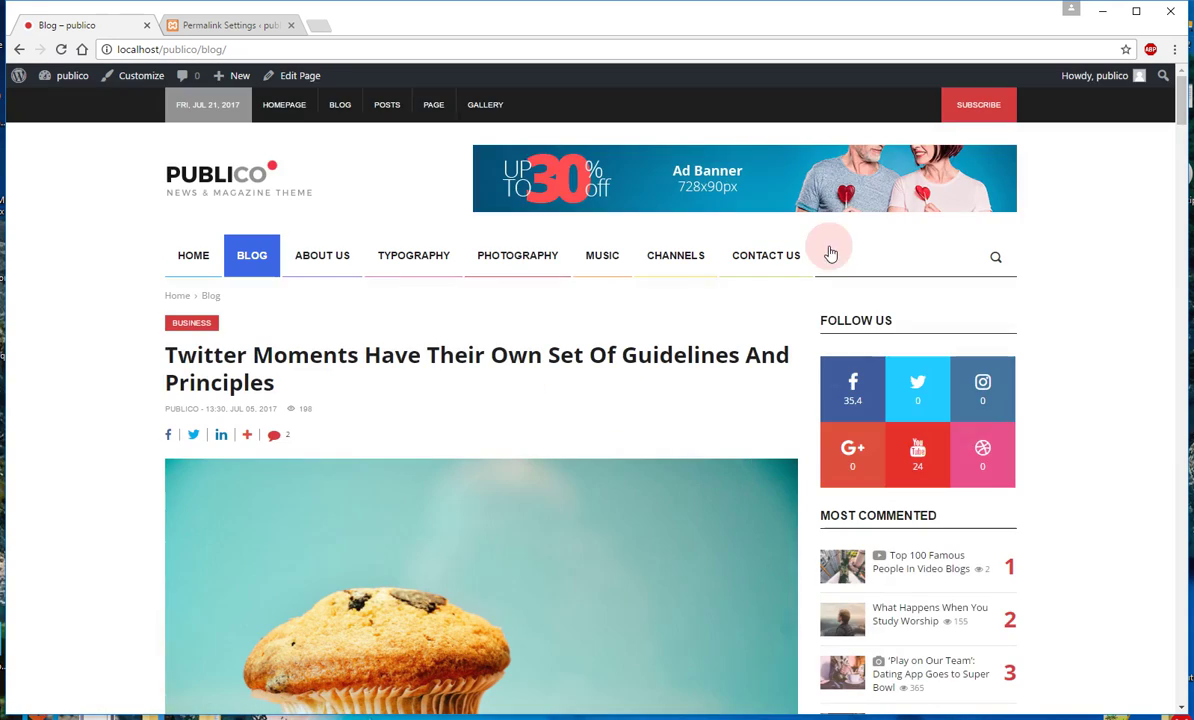
Step: Look through the posts and sidebar on the Blog page, and go back to the homepage
scroll(822, 301, "down", 3)
scroll(818, 310, "down", 6)
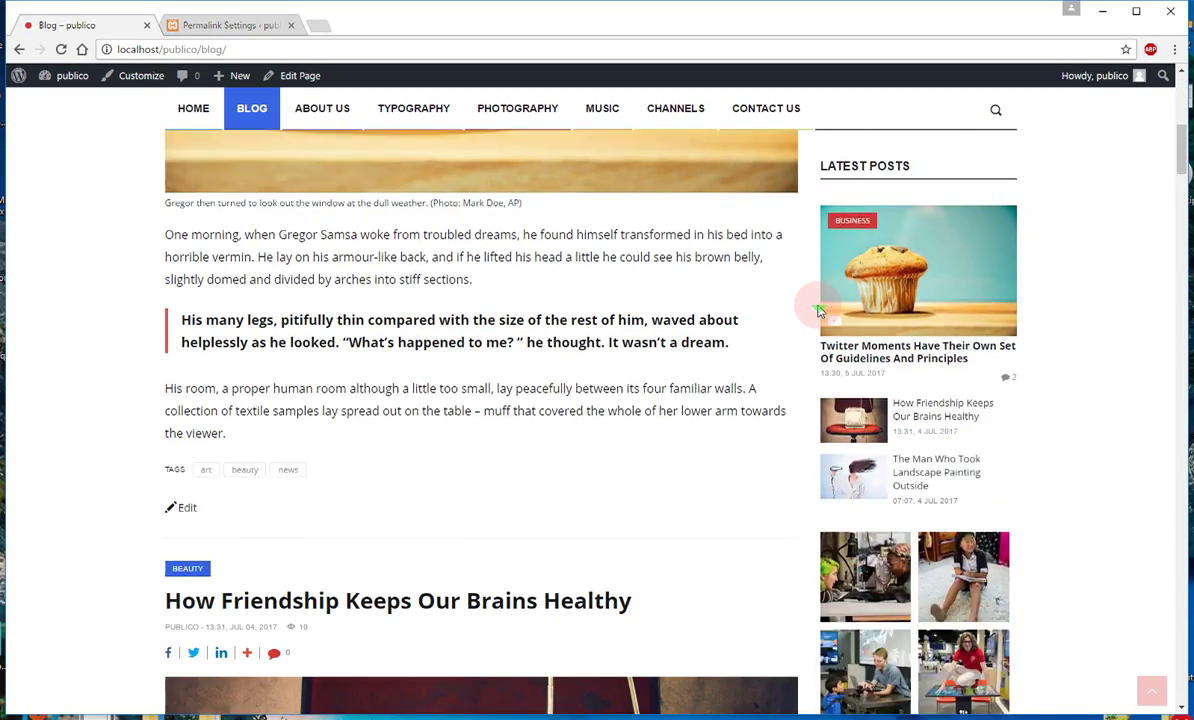
scroll(818, 310, "down", 7)
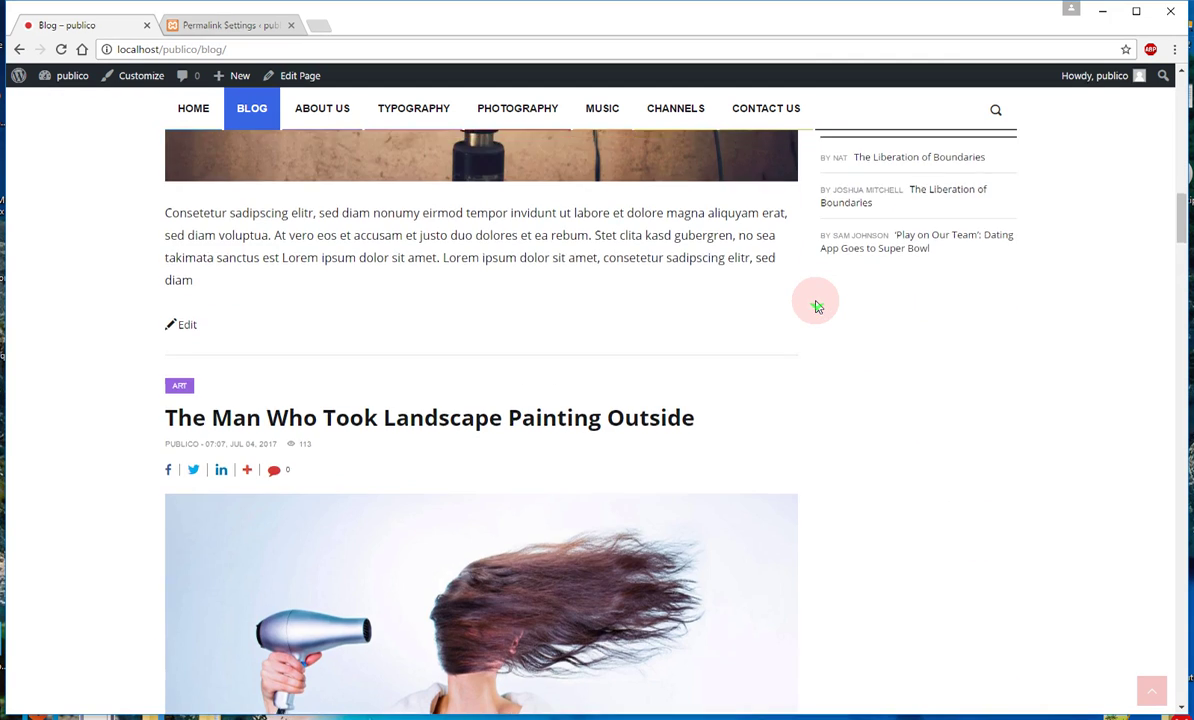
scroll(816, 306, "down", 2)
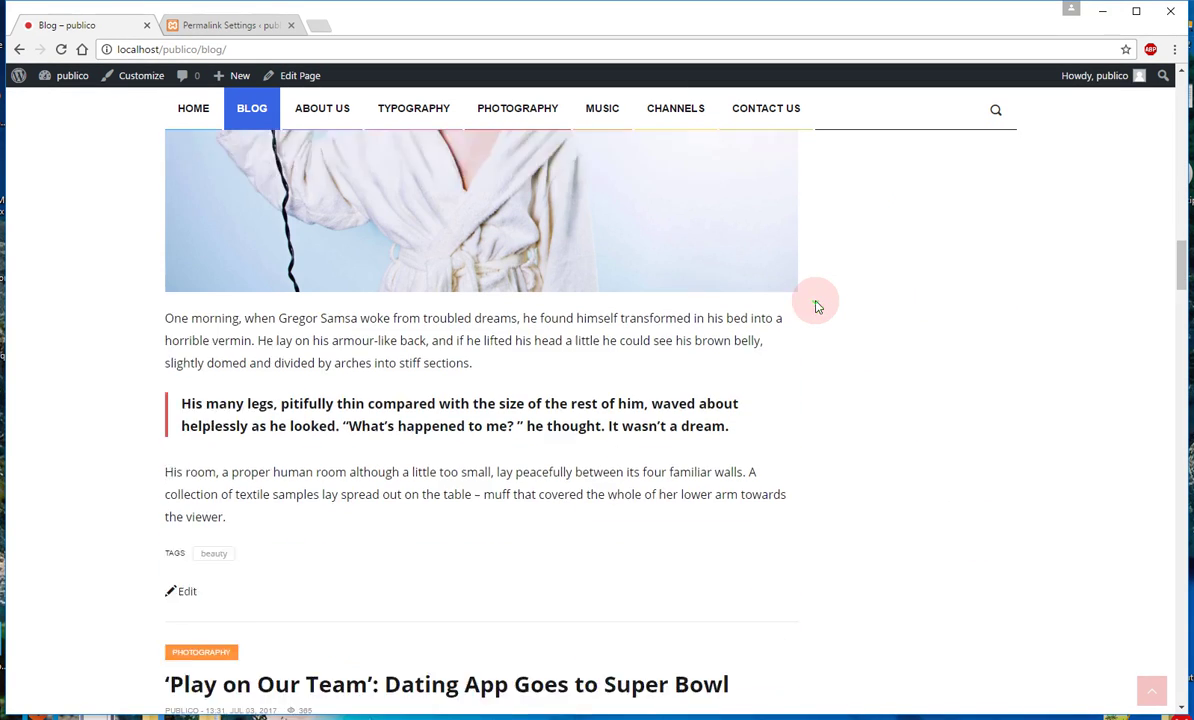
left_click(1147, 692)
left_click(192, 253)
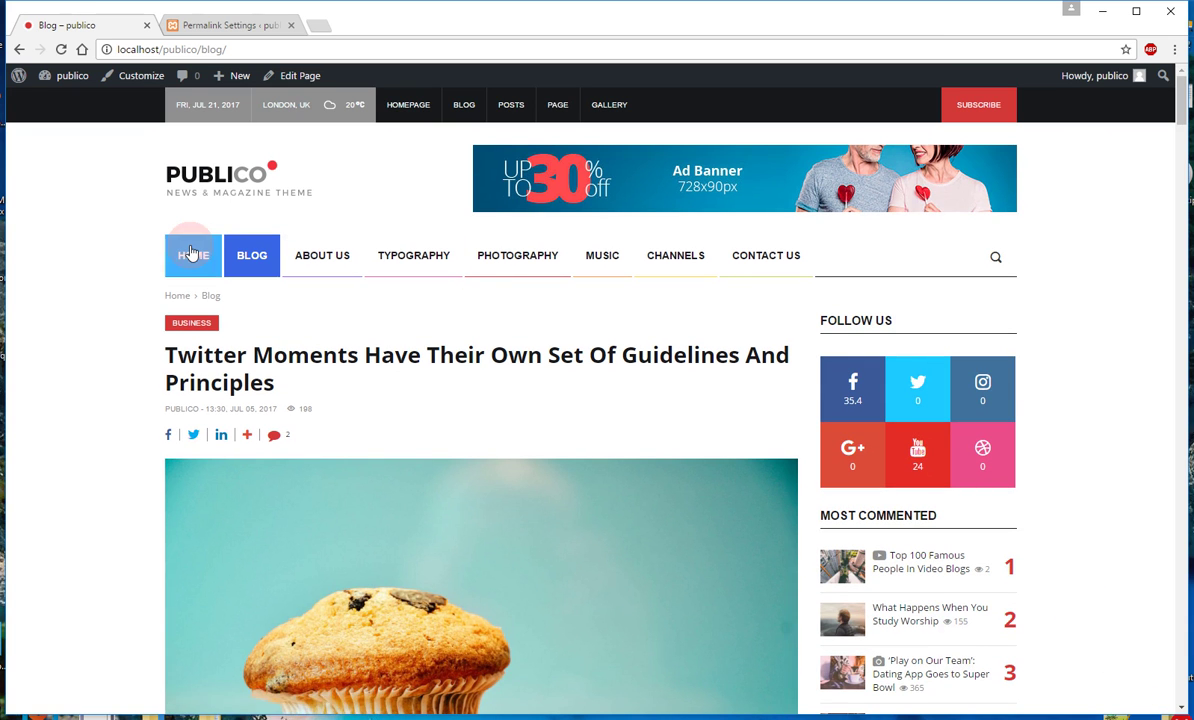